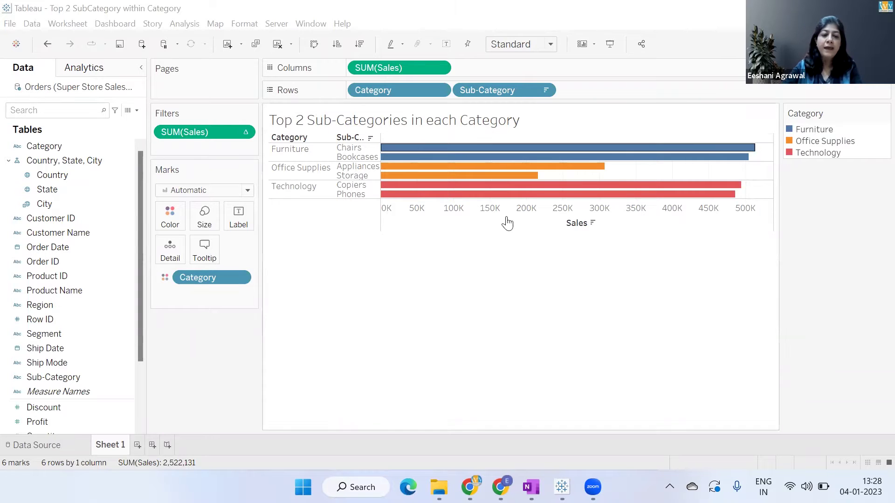
{"action": "left_click", "coordinate": [137, 447]}
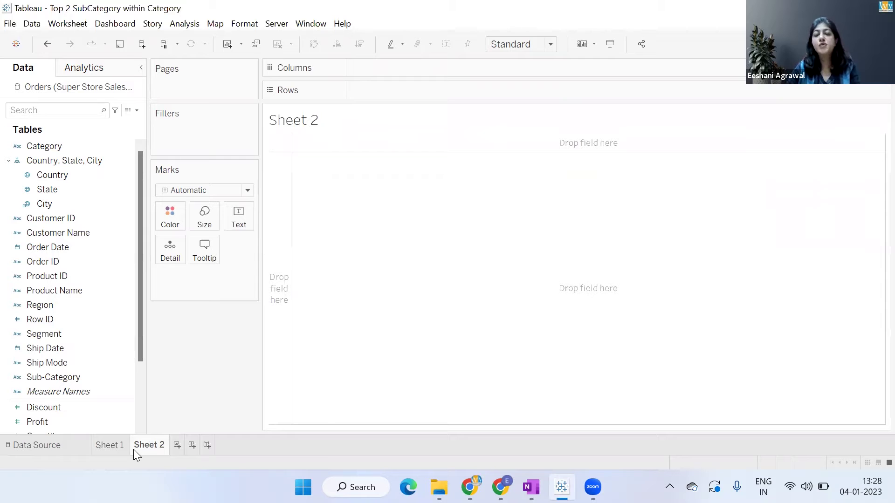
{"action": "left_click", "coordinate": [66, 450]}
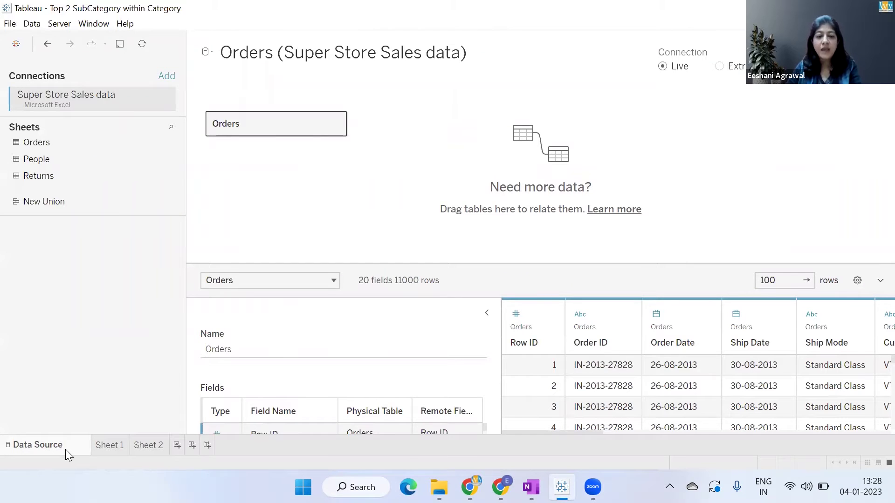
{"action": "left_click", "coordinate": [157, 445]}
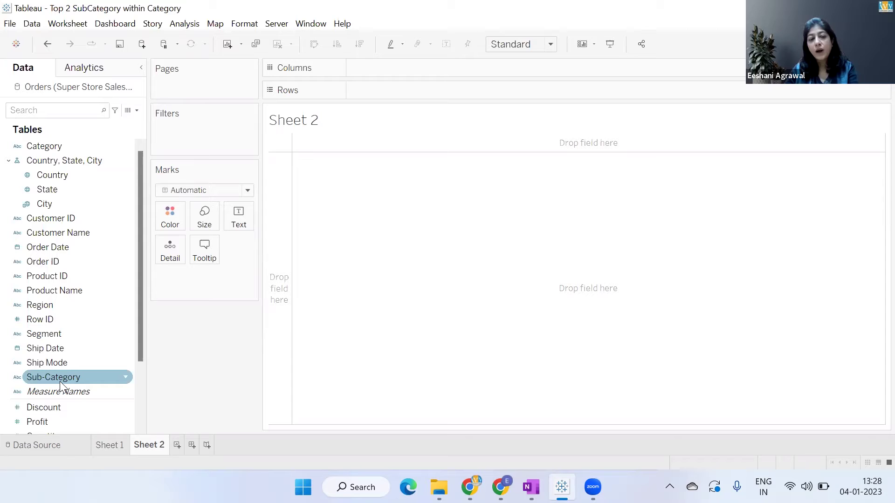
Add Category, Sub-Category and SUM(Sales) to Sheet 2 as a text table
{"action": "double_click", "coordinate": [45, 146]}
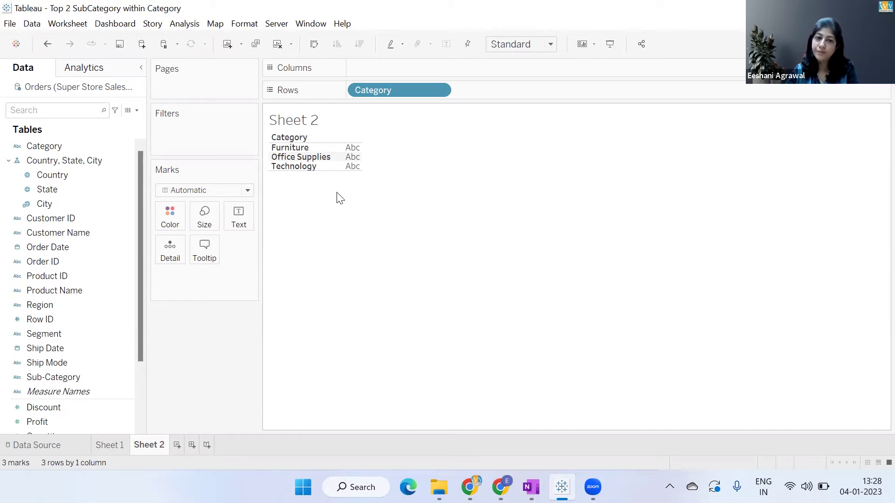
{"action": "double_click", "coordinate": [77, 377]}
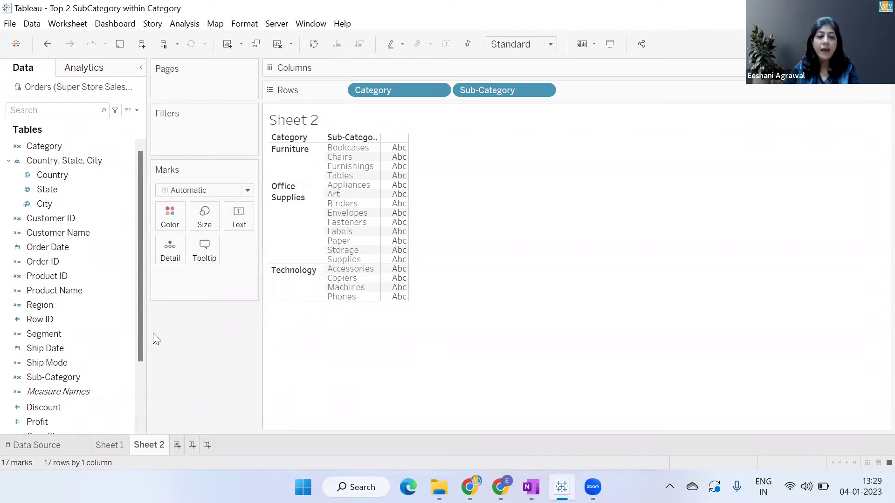
{"action": "scroll", "coordinate": [140, 328], "scroll_direction": "down", "scroll_amount": 2}
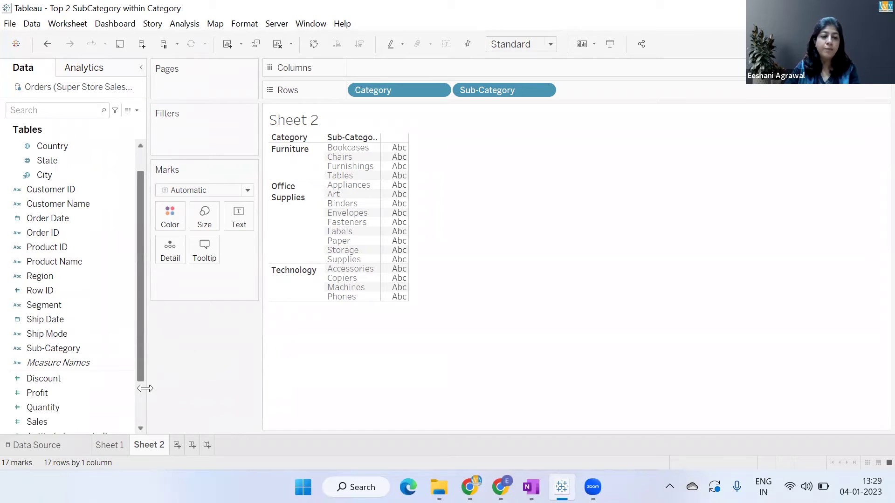
{"action": "left_click", "coordinate": [84, 409]}
{"action": "double_click", "coordinate": [81, 420]}
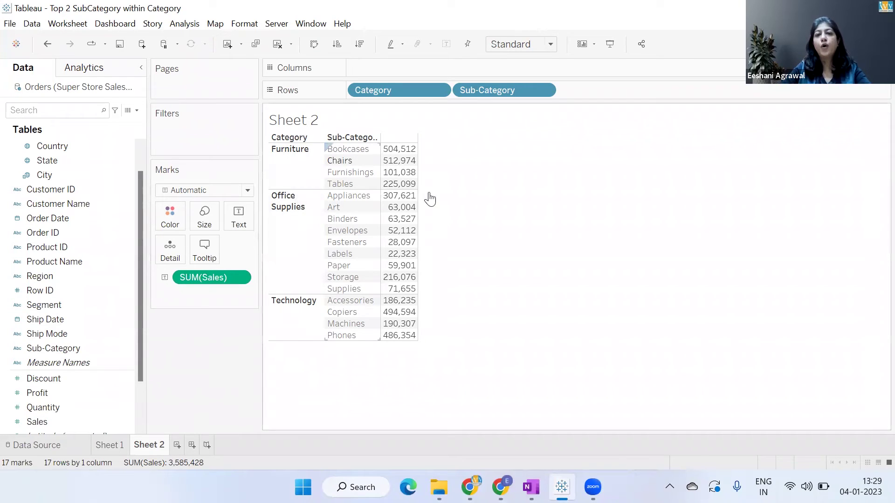
Filter Sub-Category to the top 2 by Sales sum, then view Sheet 1's chart
{"action": "left_click", "coordinate": [544, 88]}
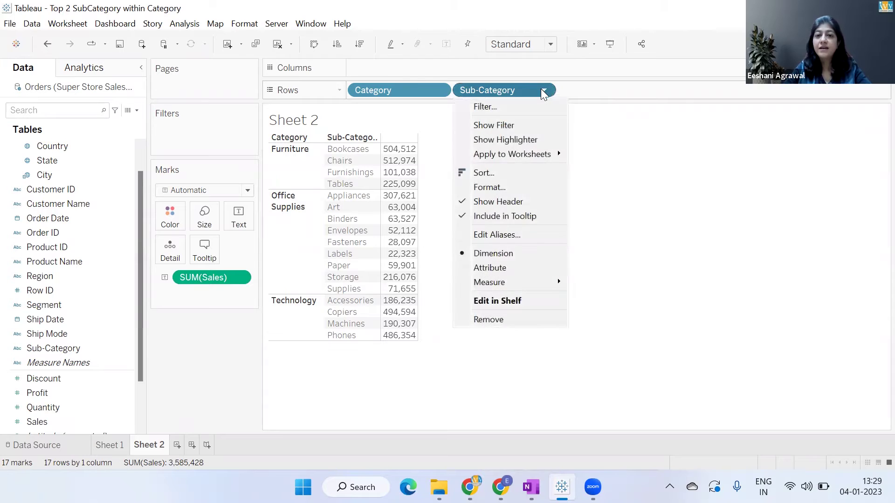
{"action": "left_click", "coordinate": [518, 111]}
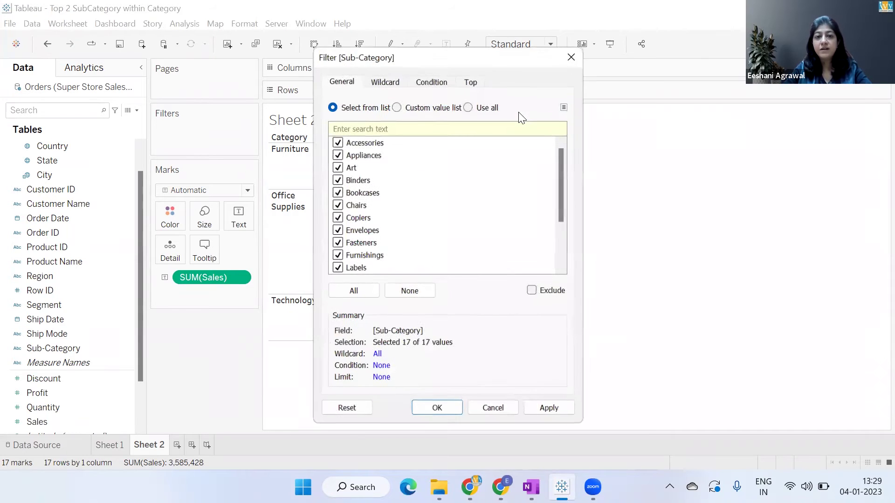
{"action": "left_click", "coordinate": [469, 82]}
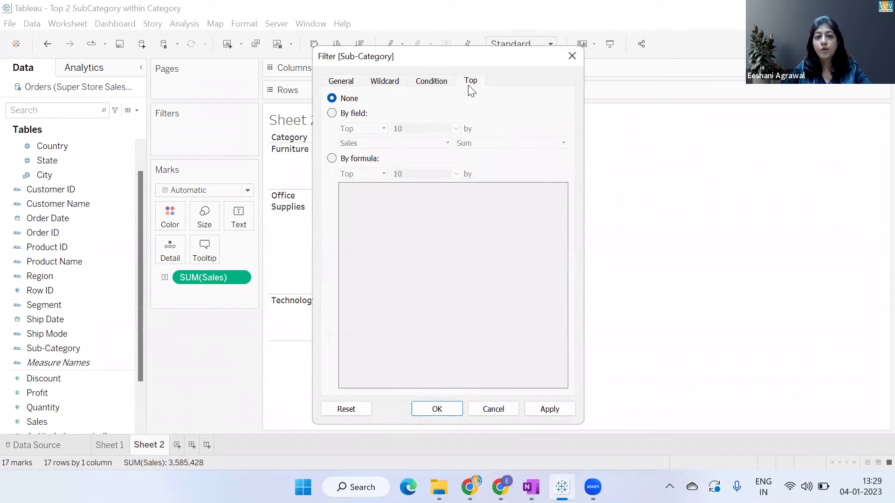
{"action": "left_click", "coordinate": [355, 119]}
{"action": "left_click", "coordinate": [416, 128]}
{"action": "key", "text": "BackSpace"}
{"action": "key", "text": "BackSpace"}
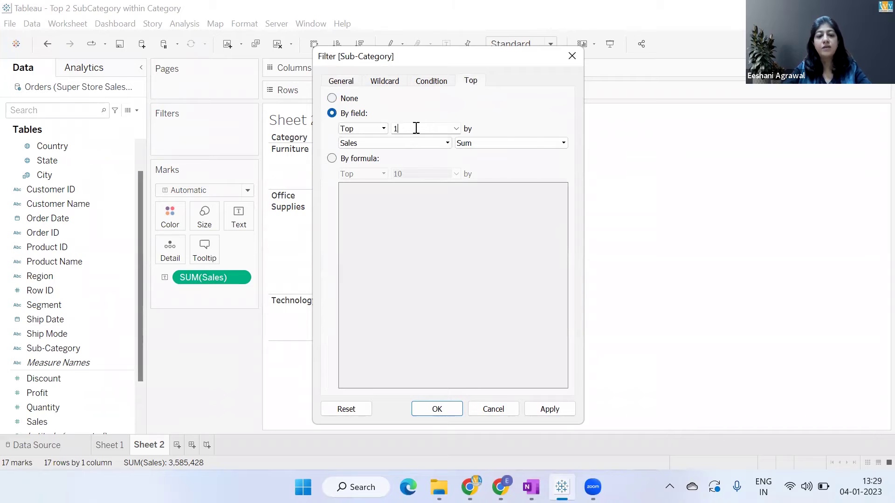
{"action": "type", "text": "2"}
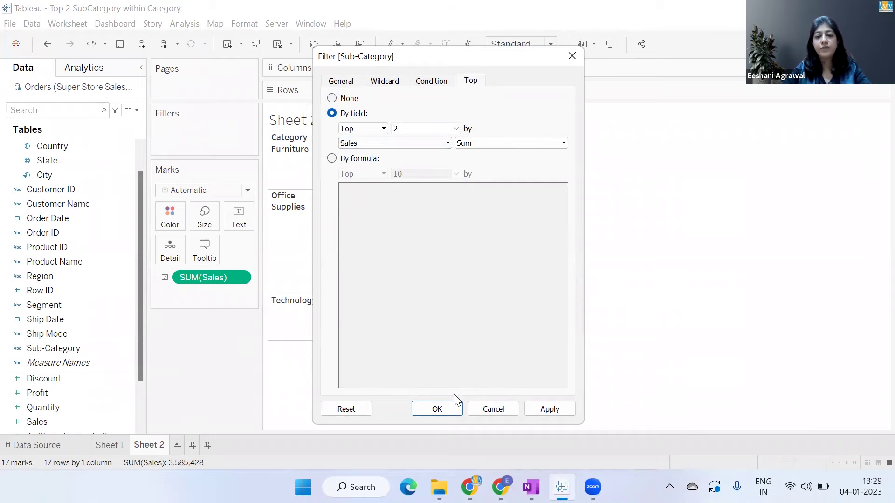
{"action": "left_click", "coordinate": [450, 409]}
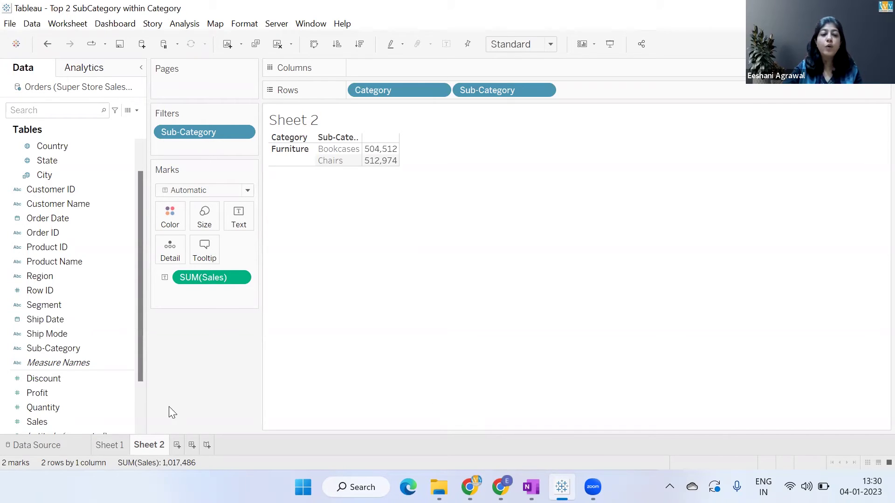
{"action": "left_click", "coordinate": [115, 442]}
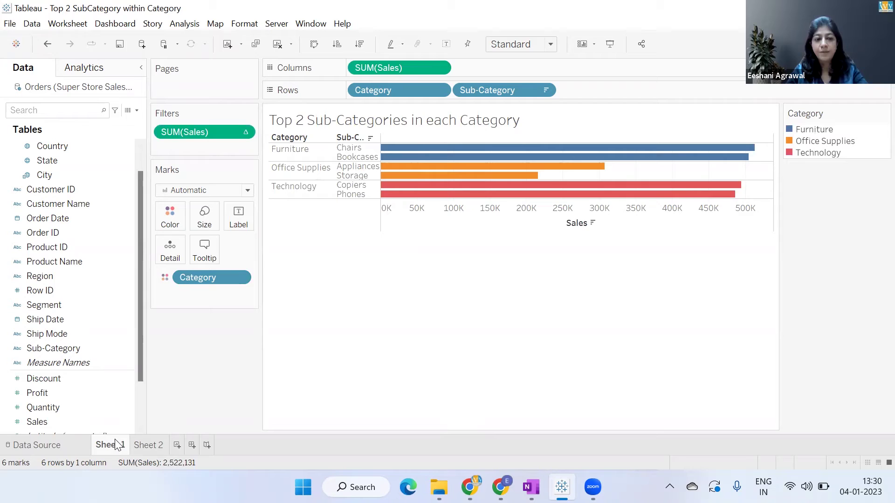
Move Category from Rows to Filters, keep only Furniture, and show its filter card
{"action": "left_click", "coordinate": [145, 446]}
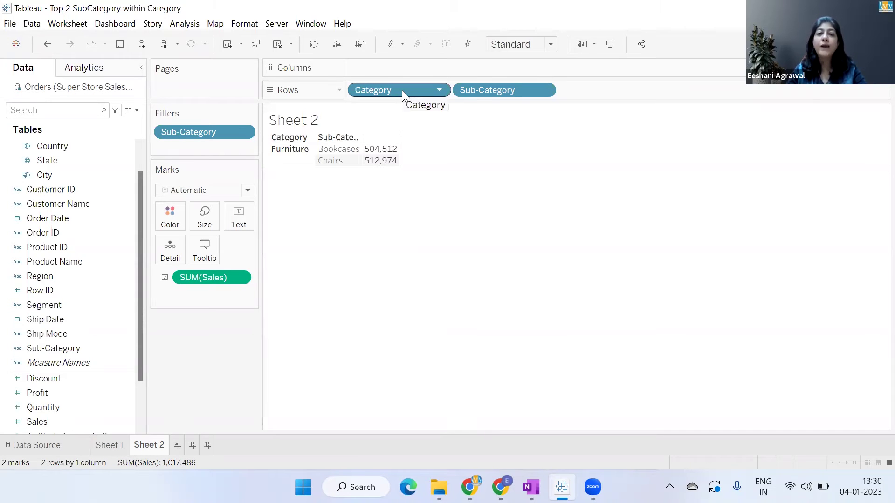
{"action": "left_click_drag", "start_coordinate": [401, 91], "coordinate": [205, 121]}
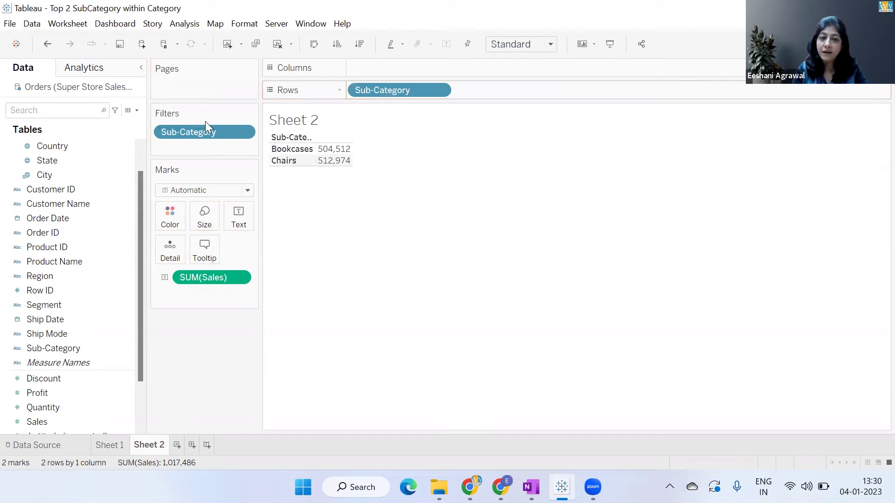
{"action": "key", "text": "ctrl+z"}
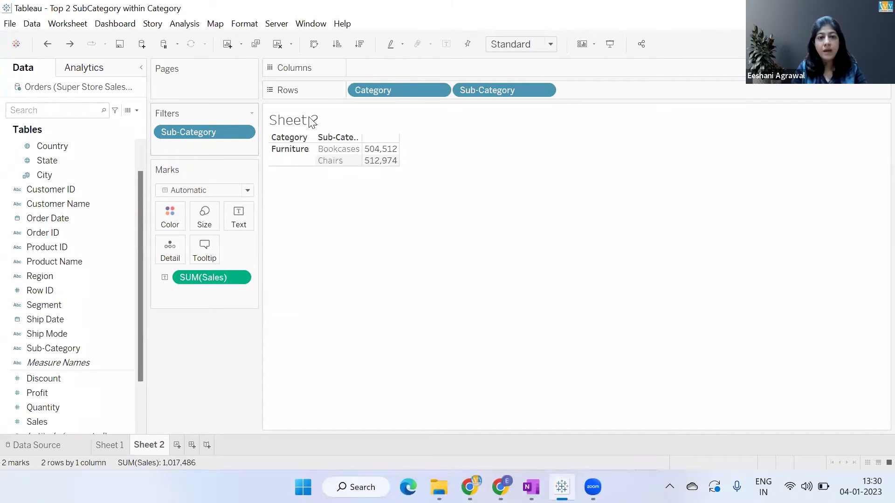
{"action": "left_click_drag", "start_coordinate": [403, 90], "coordinate": [214, 147]}
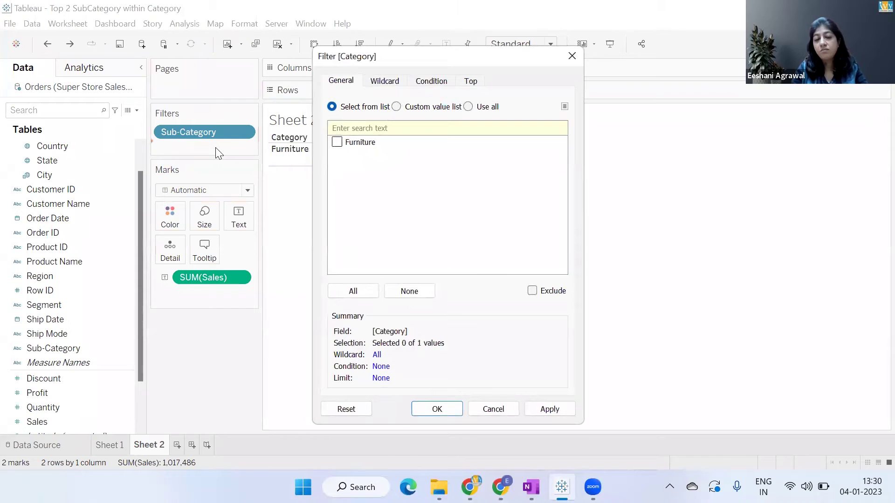
{"action": "left_click", "coordinate": [336, 143]}
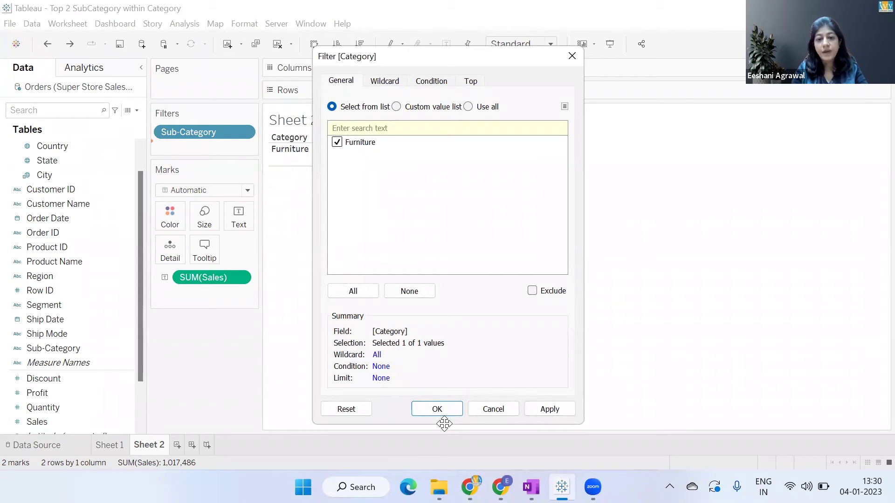
{"action": "left_click", "coordinate": [436, 404]}
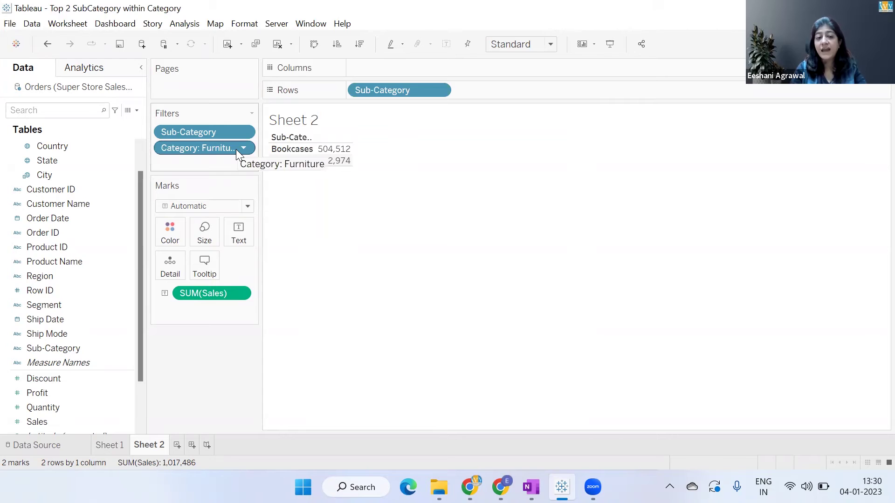
{"action": "left_click", "coordinate": [243, 148]}
{"action": "left_click", "coordinate": [267, 177]}
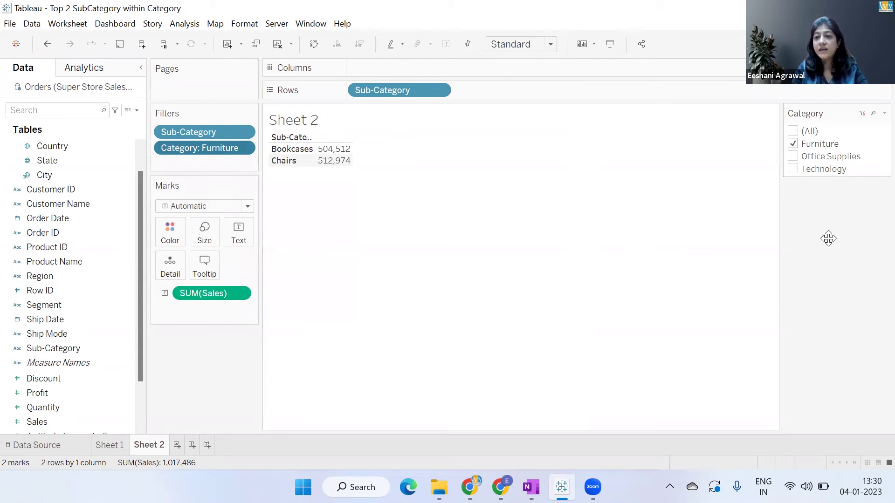
Add the Category filter to context and make its card single-value
{"action": "right_click", "coordinate": [216, 146]}
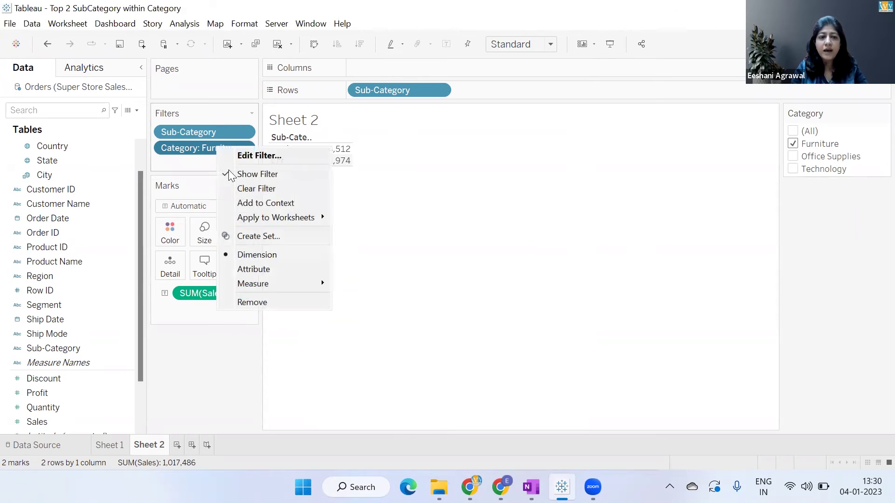
{"action": "left_click", "coordinate": [247, 202]}
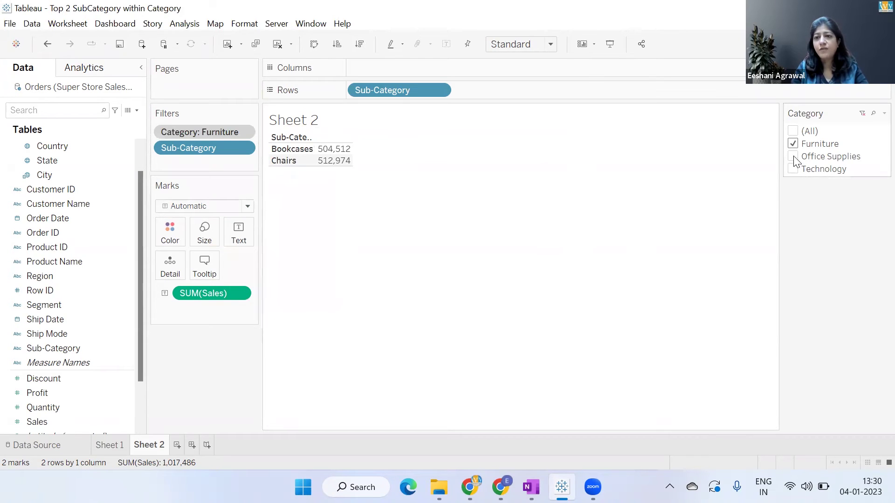
{"action": "left_click", "coordinate": [884, 113]}
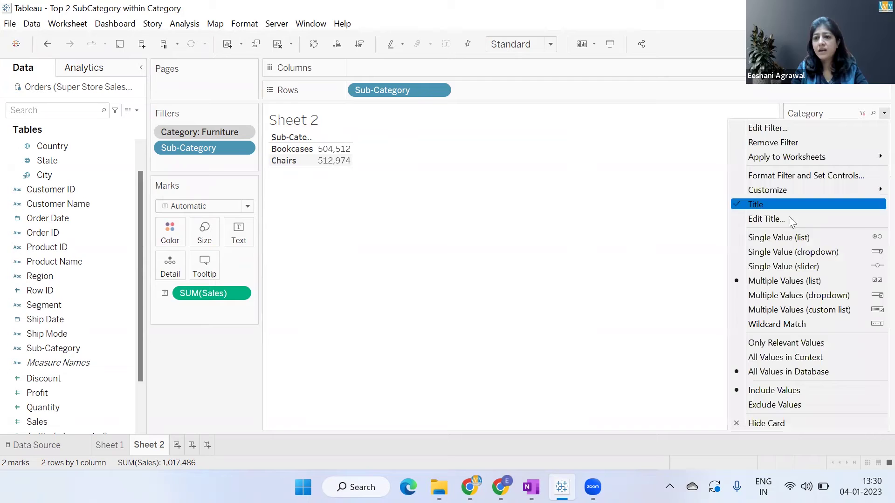
{"action": "left_click", "coordinate": [787, 237]}
Switch the Category filter through Office Supplies and Technology, ending on Furniture
{"action": "left_click", "coordinate": [795, 157]}
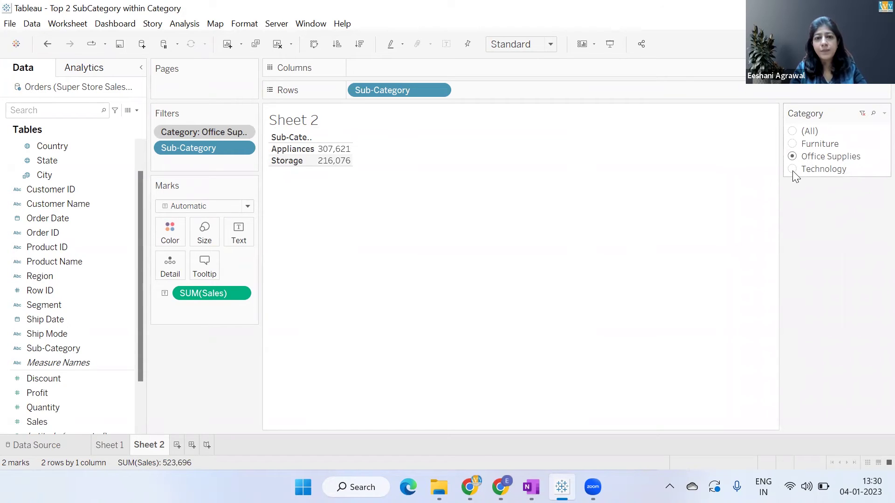
{"action": "left_click", "coordinate": [793, 169]}
{"action": "left_click", "coordinate": [792, 156]}
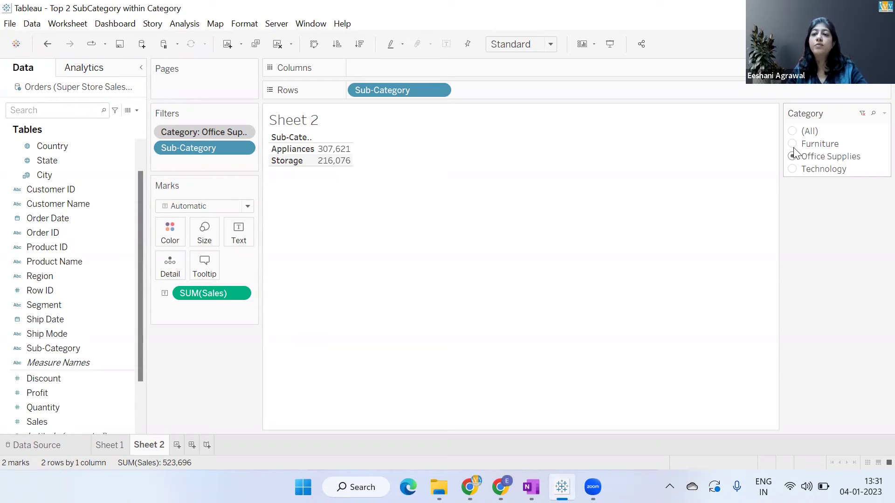
{"action": "left_click", "coordinate": [793, 145]}
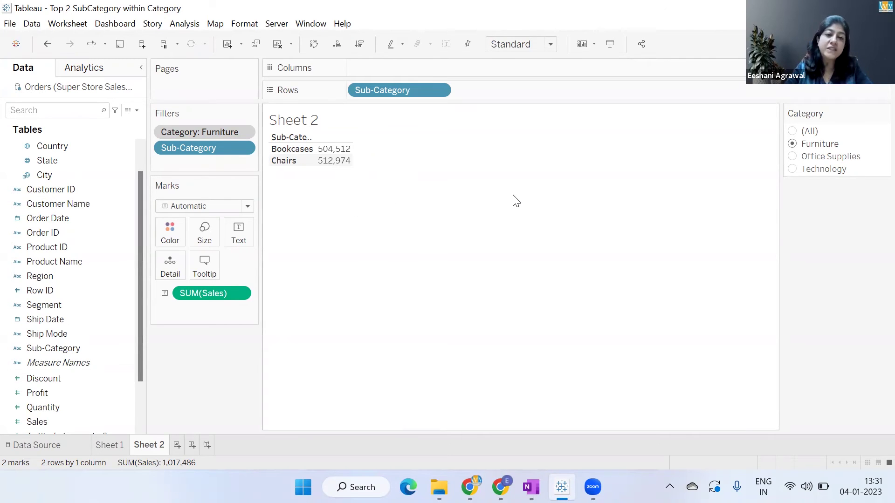
On a new Sheet 3, tabulate SUM(Sales) by Category and Sub-Category
{"action": "left_click", "coordinate": [178, 449]}
{"action": "left_click", "coordinate": [138, 148]}
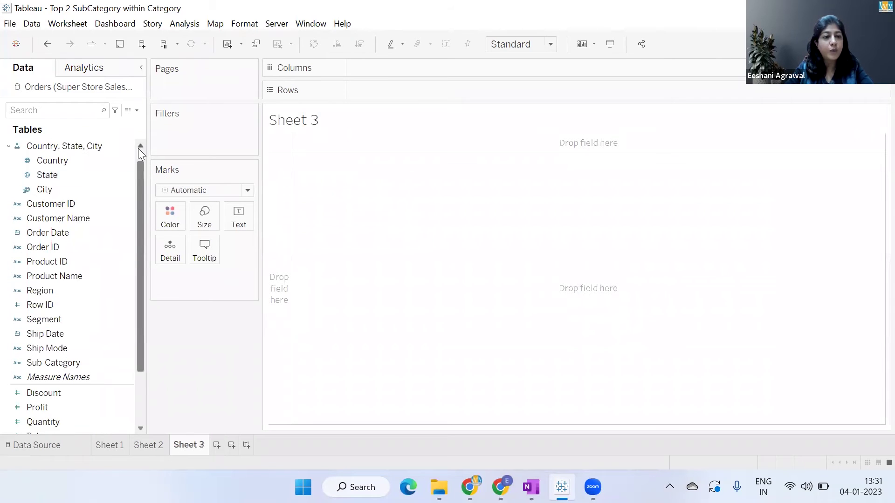
{"action": "left_click", "coordinate": [141, 146]}
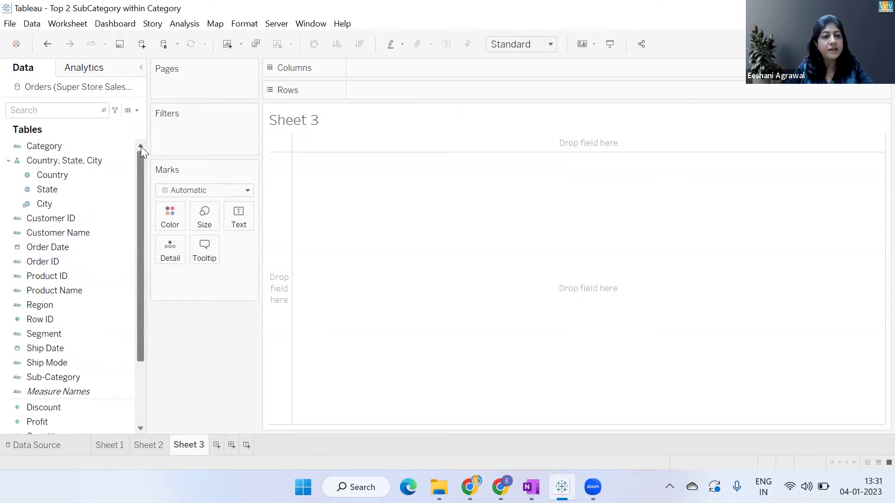
{"action": "double_click", "coordinate": [67, 150]}
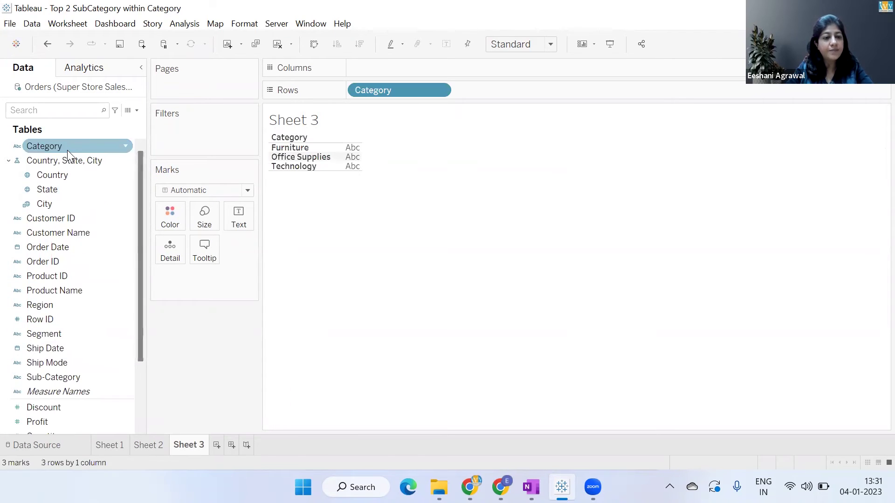
{"action": "double_click", "coordinate": [94, 378]}
{"action": "scroll", "coordinate": [142, 368], "scroll_direction": "down", "scroll_amount": 1}
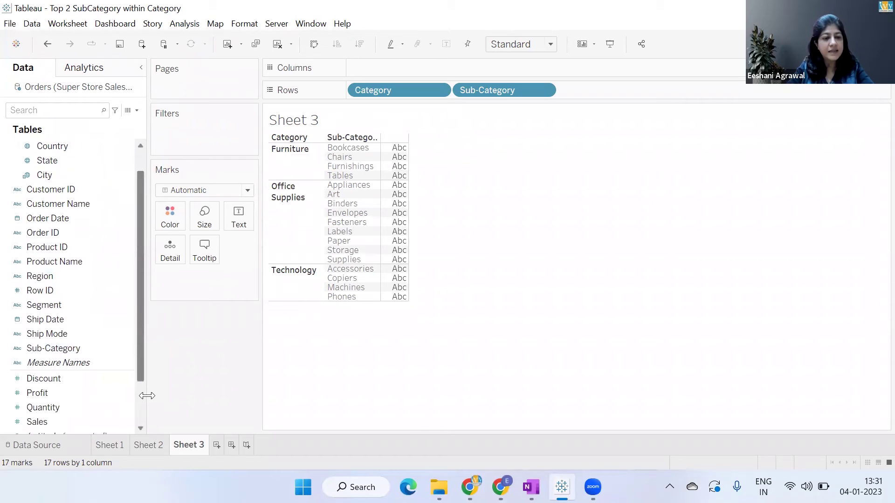
{"action": "double_click", "coordinate": [93, 422]}
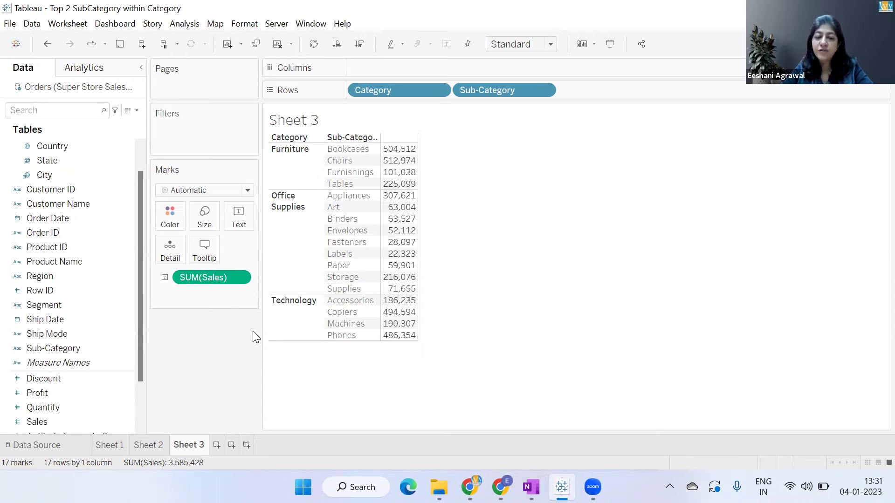
Apply a Rank quick table calculation to the SUM(Sales) measure
{"action": "left_click", "coordinate": [240, 279]}
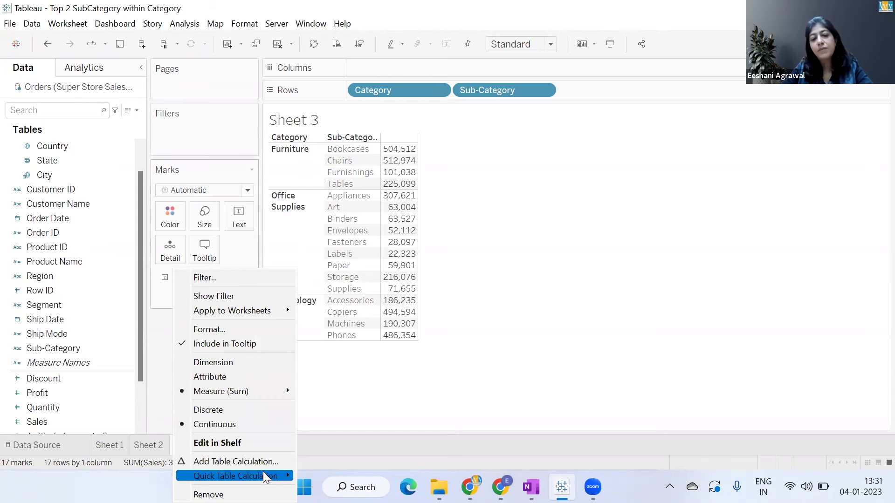
{"action": "mouse_move", "coordinate": [266, 477]}
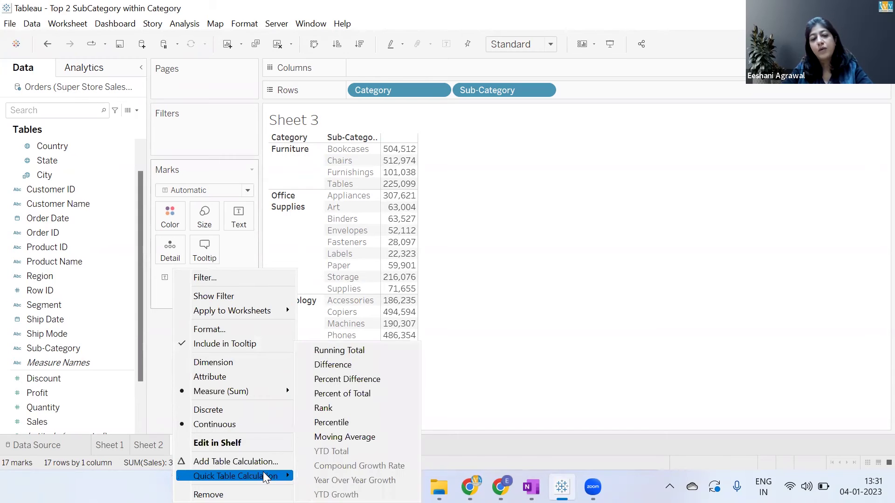
{"action": "left_click", "coordinate": [330, 412]}
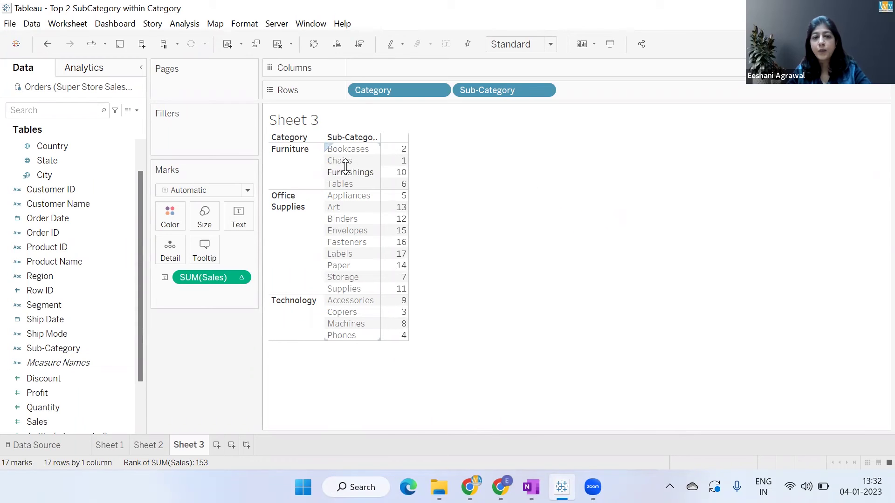
Add a Sales column beside the rank and sort sub-categories by sales within each category
{"action": "mouse_move", "coordinate": [387, 168]}
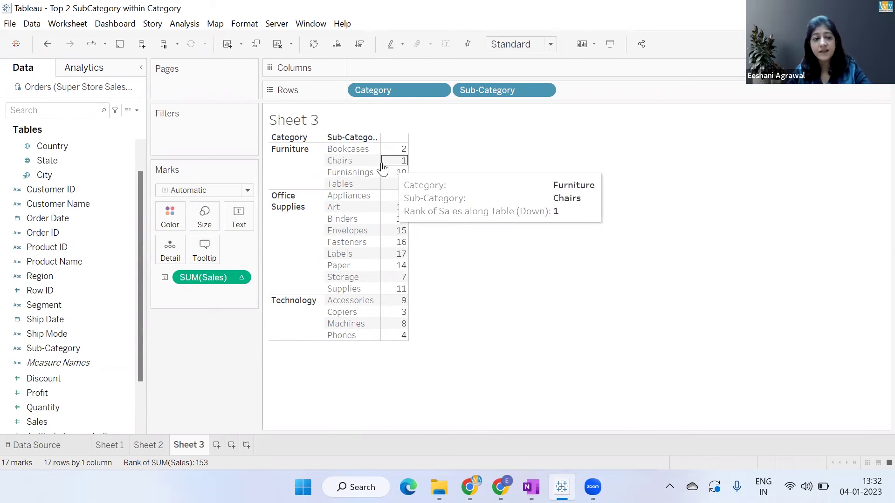
{"action": "double_click", "coordinate": [70, 421]}
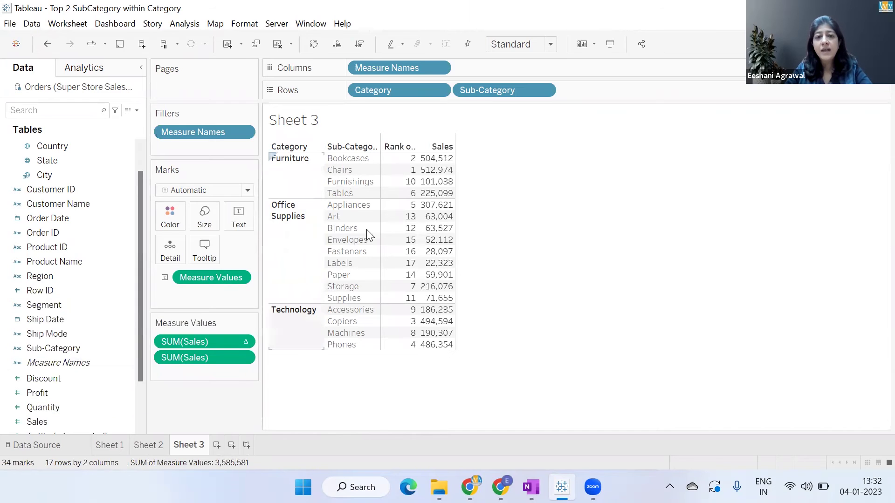
{"action": "left_click", "coordinate": [399, 147]}
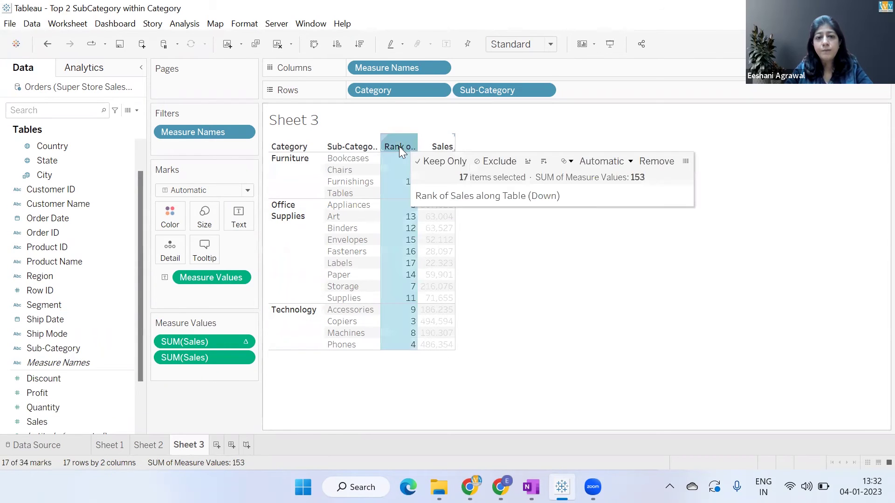
{"action": "left_click", "coordinate": [547, 161]}
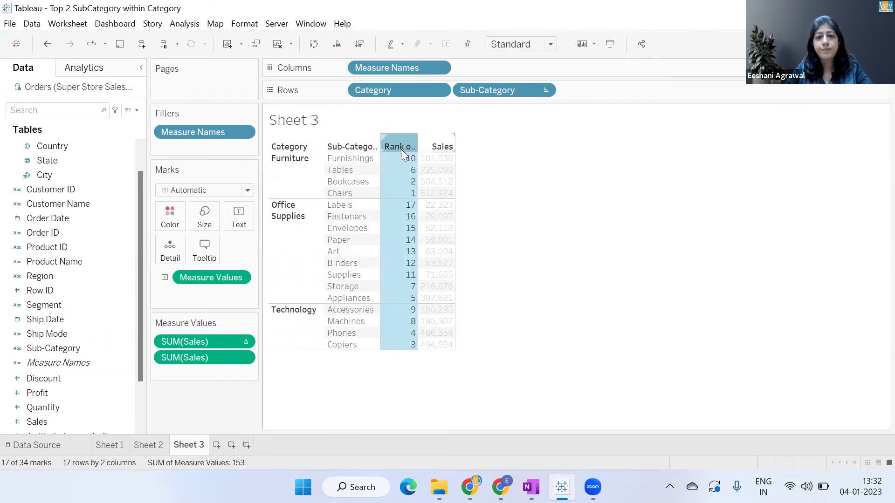
{"action": "left_click", "coordinate": [480, 208]}
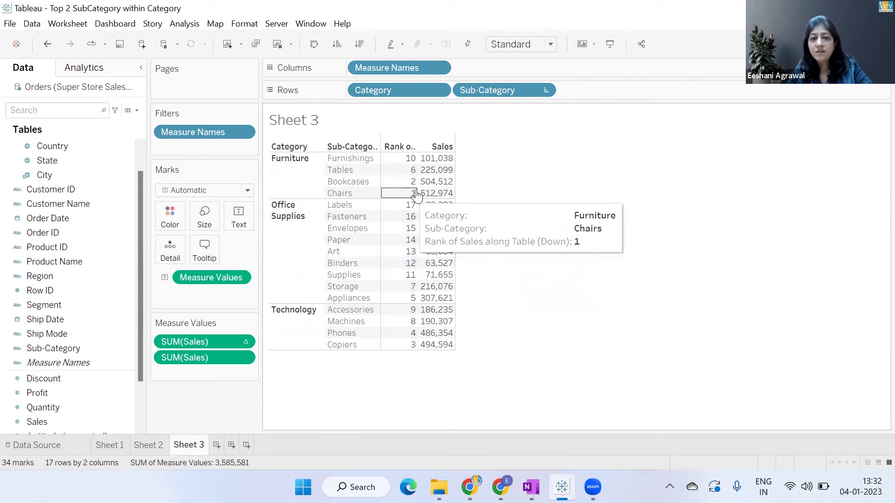
{"action": "mouse_move", "coordinate": [428, 190]}
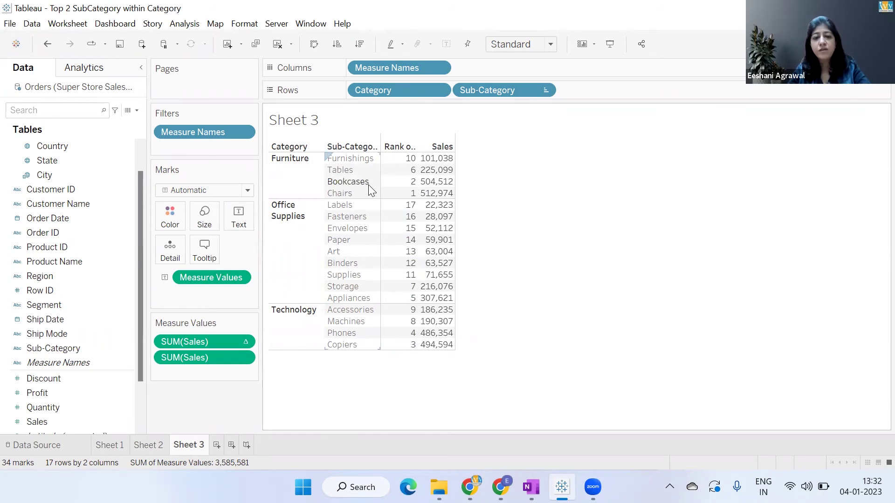
{"action": "mouse_move", "coordinate": [425, 355]}
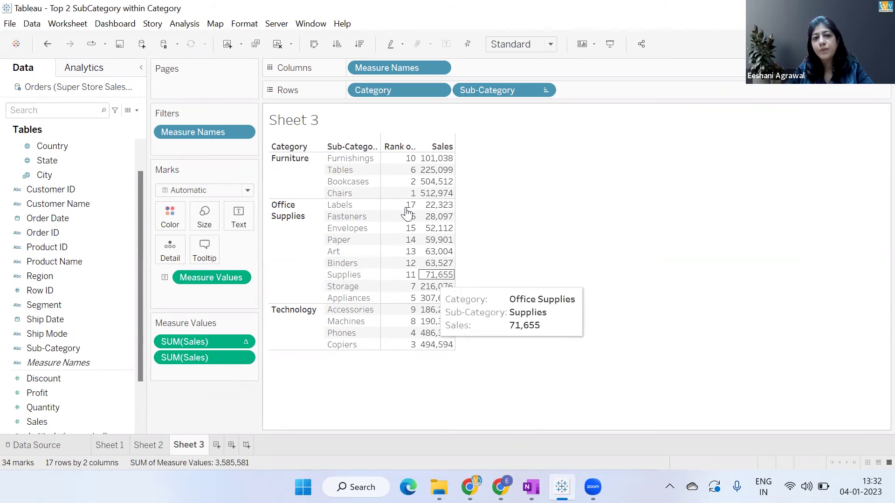
{"action": "mouse_move", "coordinate": [410, 207]}
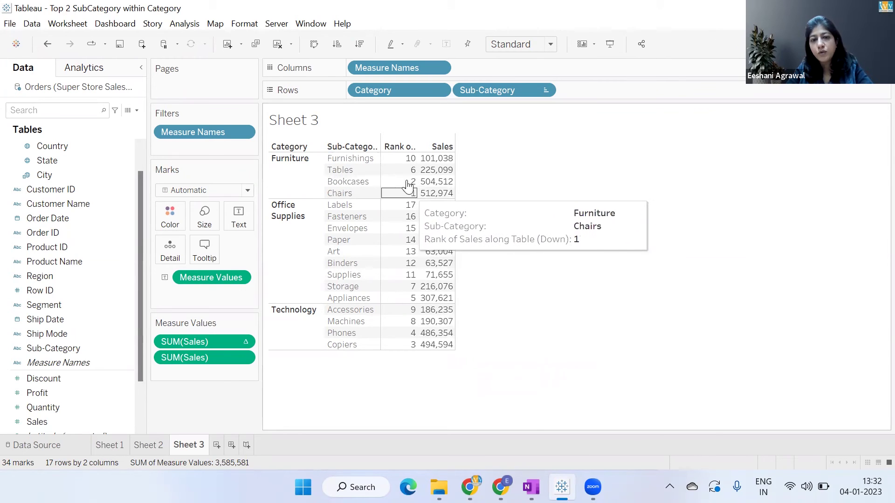
{"action": "mouse_move", "coordinate": [409, 167]}
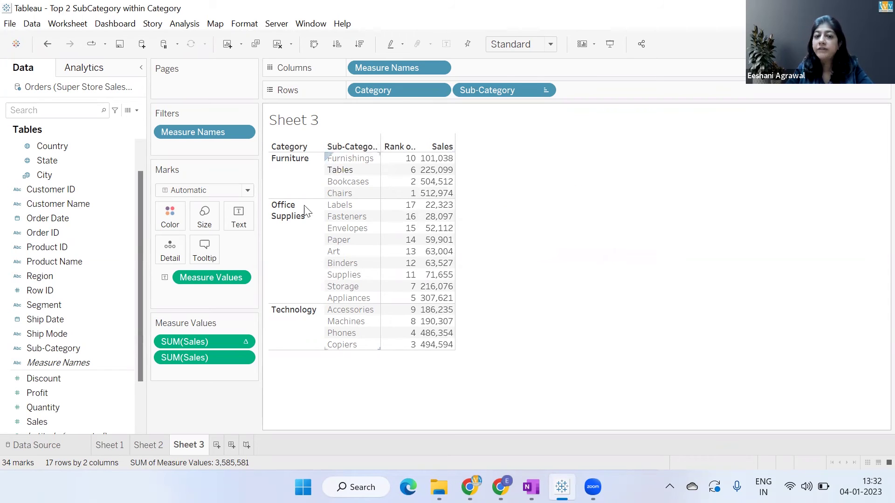
Set the rank calculation to compute using Pane (down) so ranks restart per category
{"action": "left_click", "coordinate": [245, 343]}
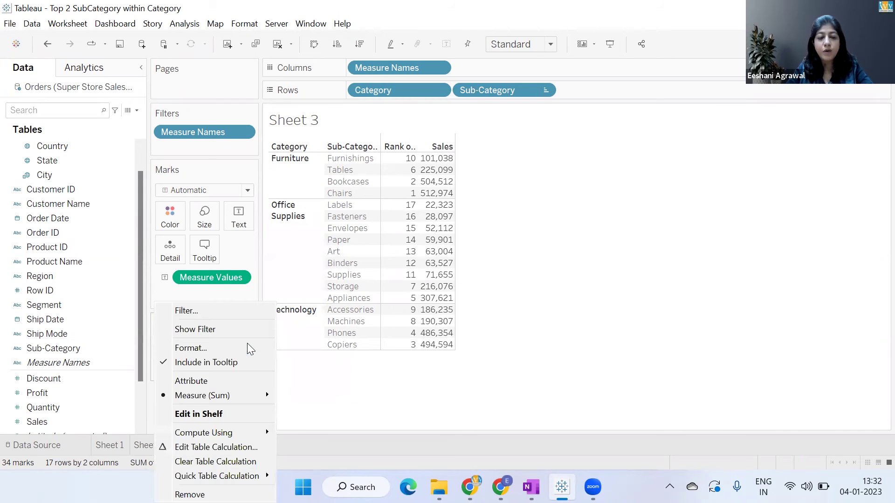
{"action": "left_click", "coordinate": [234, 447]}
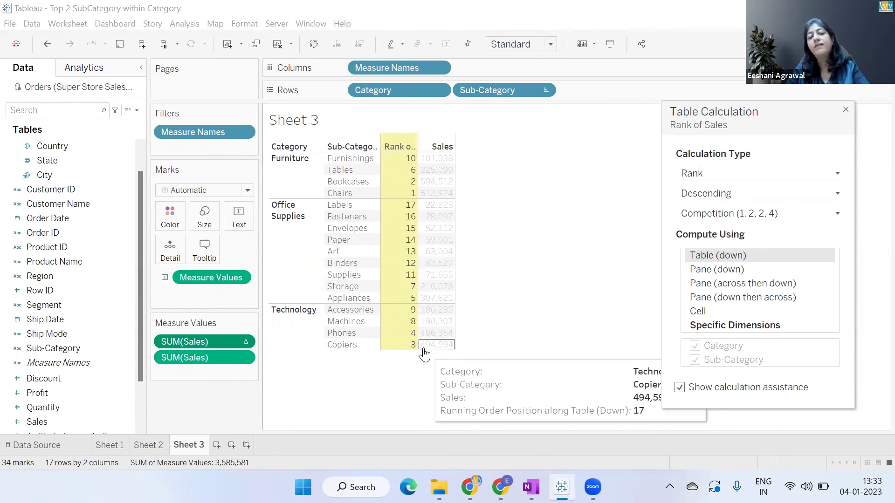
{"action": "left_click", "coordinate": [715, 271]}
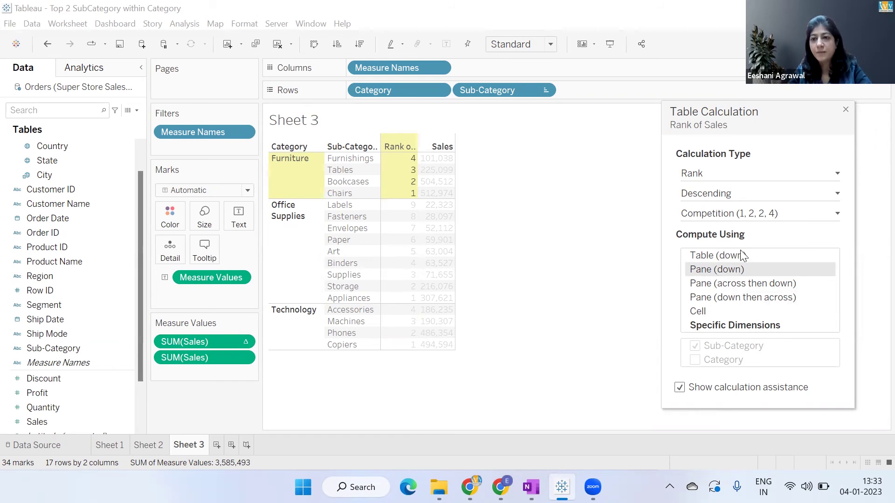
{"action": "left_click", "coordinate": [846, 111]}
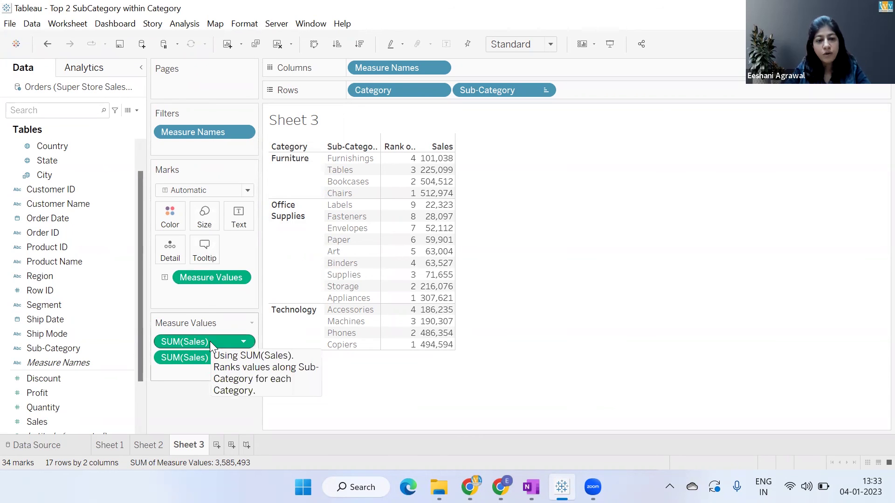
Filter Sheet 3 on the sales rank, keeping only ranks 1 to 2
{"action": "left_click_drag", "start_coordinate": [210, 341], "coordinate": [211, 148]}
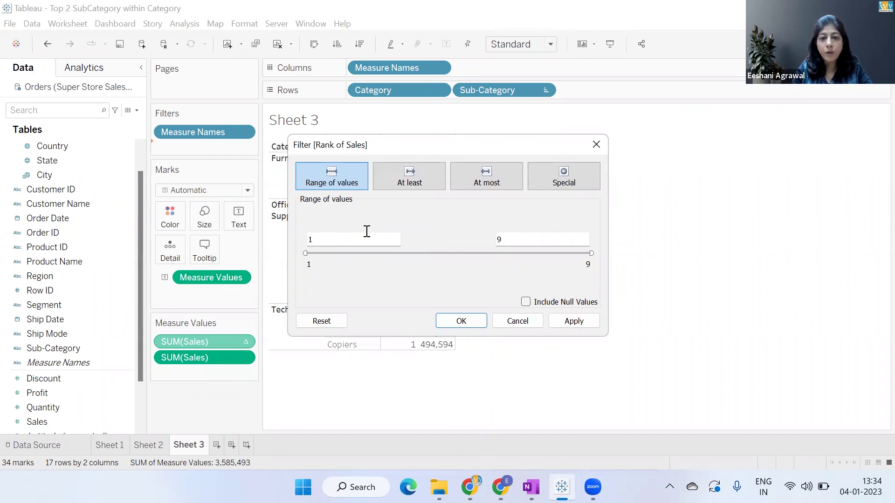
{"action": "key", "text": "BackSpace"}
{"action": "type", "text": "2"}
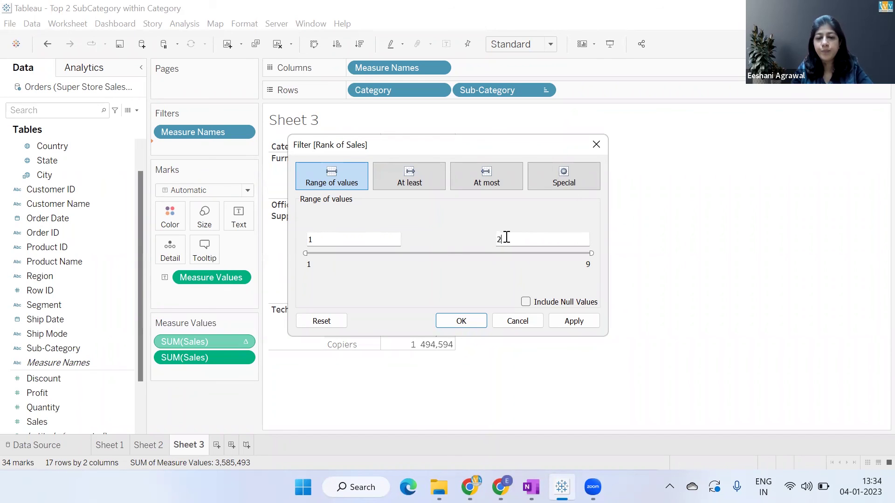
{"action": "left_click", "coordinate": [478, 320]}
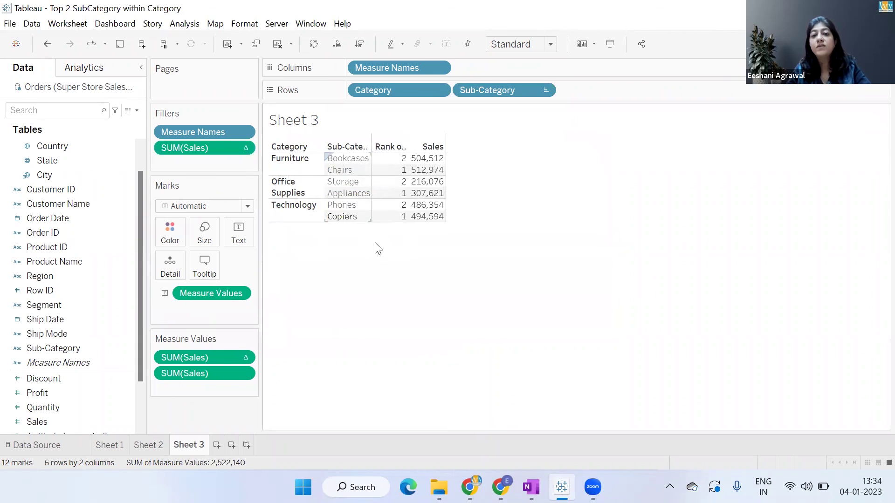